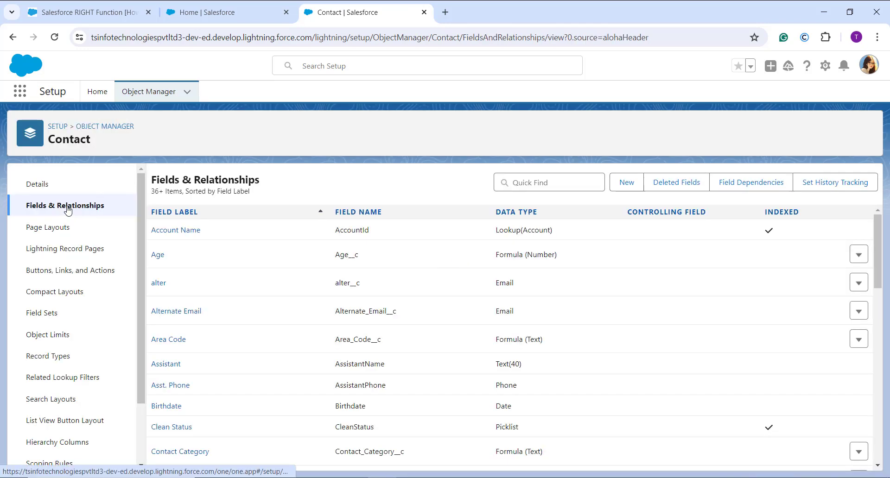
Step: Start a new custom field on the Contact object with the Formula data type
left_click(630, 185)
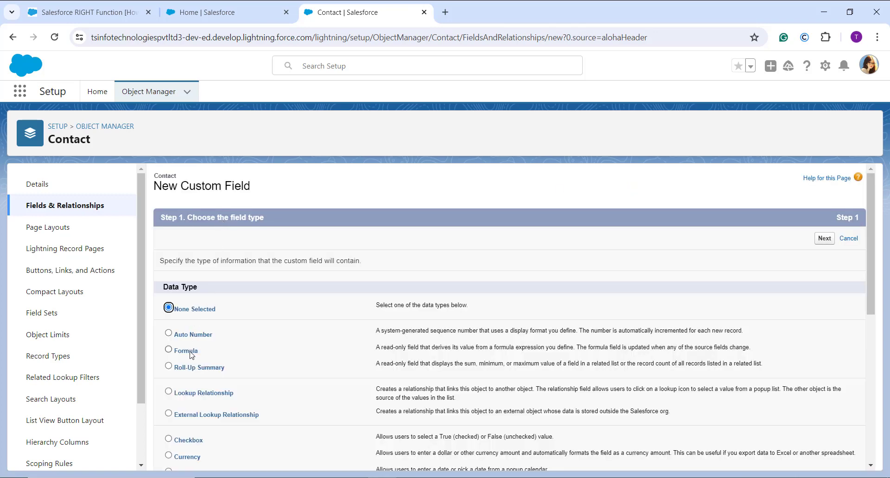
left_click(190, 351)
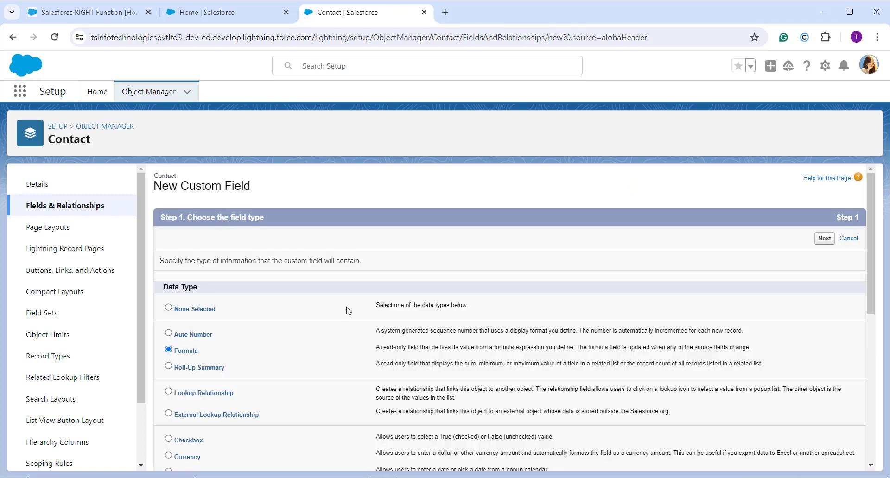
left_click(826, 241)
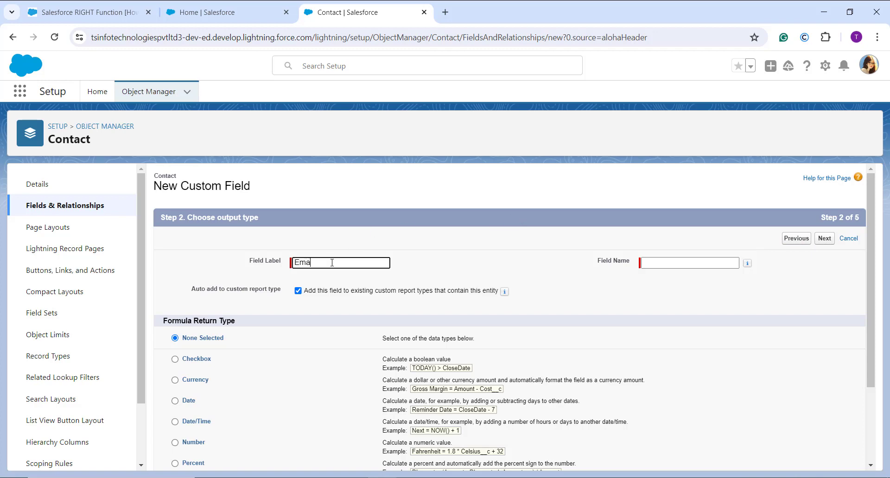
Step: Label the formula field Email Domain, choose Text as its return type, and continue to the formula page
type("Domain")
left_click(508, 258)
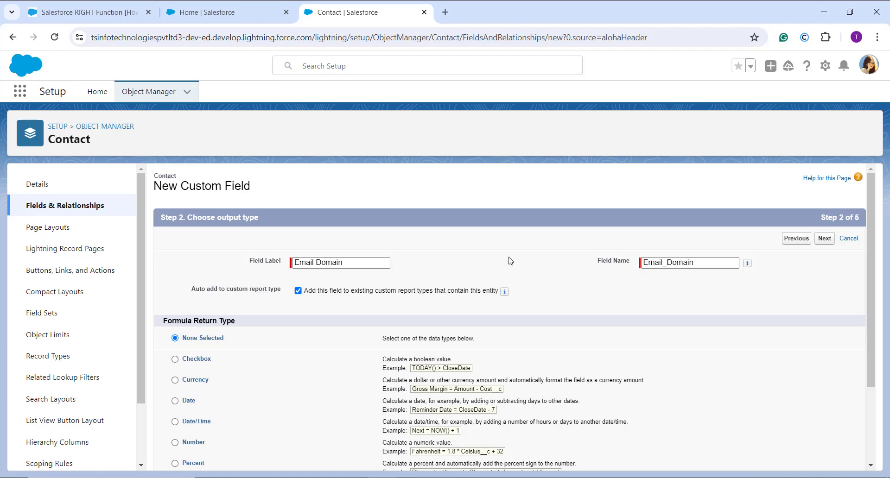
scroll(348, 304, "down", 1)
scroll(239, 363, "down", 1)
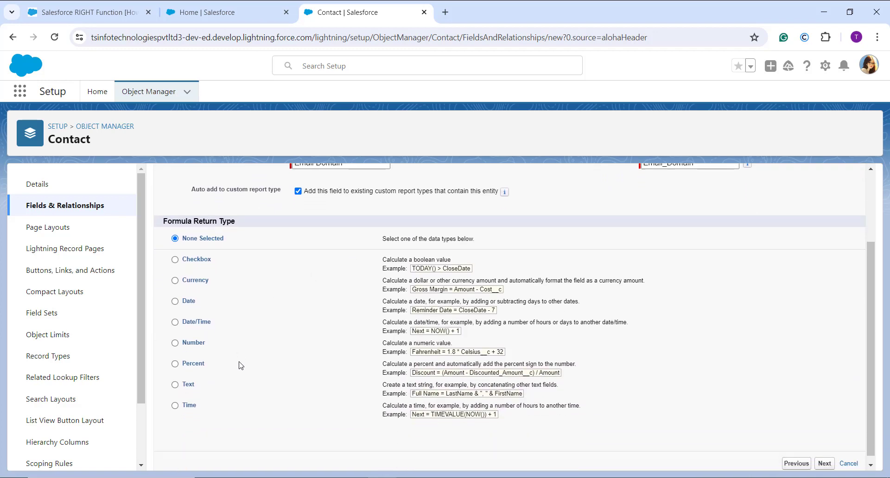
left_click(187, 385)
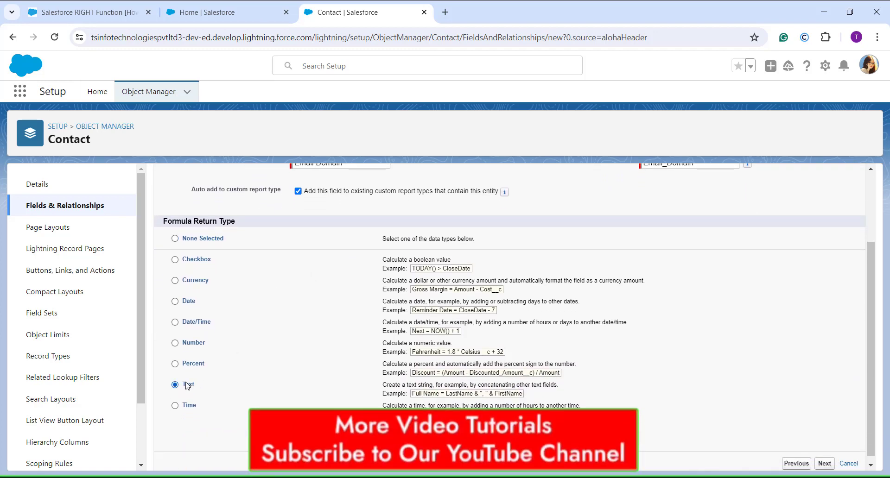
left_click(825, 464)
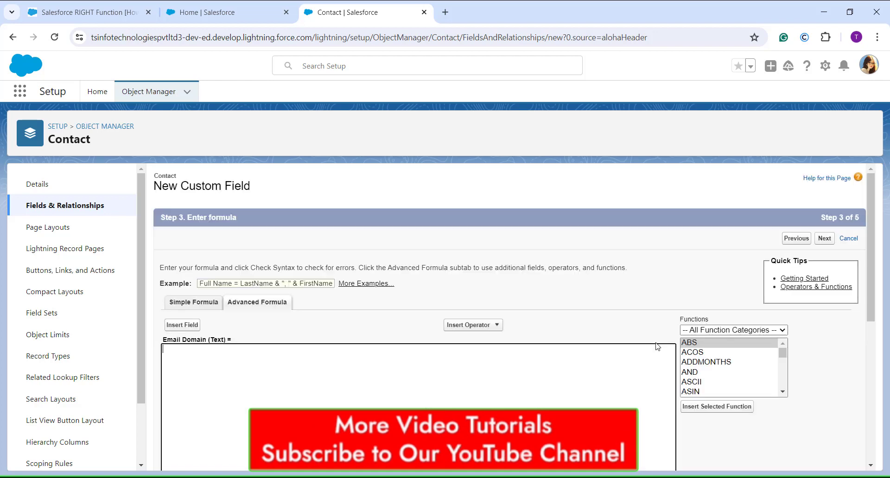
Step: Filter the functions to the Text category and insert the RIGHT function into the Email Domain formula
scroll(644, 337, "down", 1)
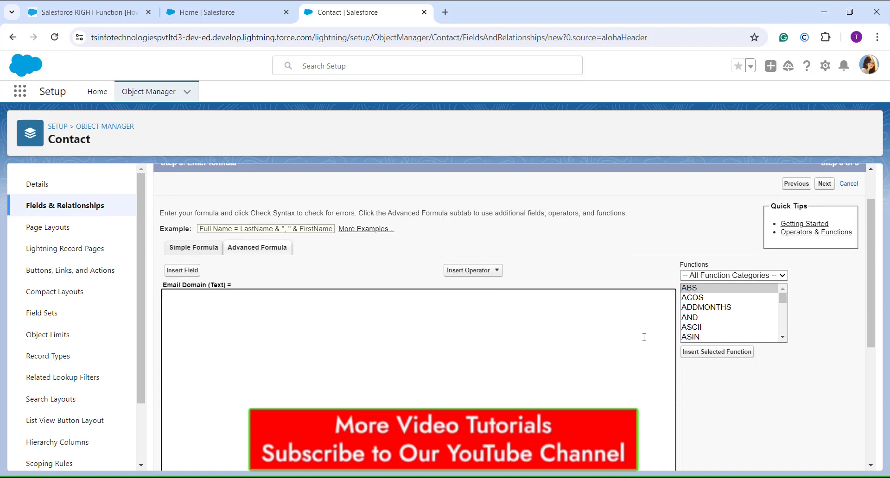
left_click(700, 276)
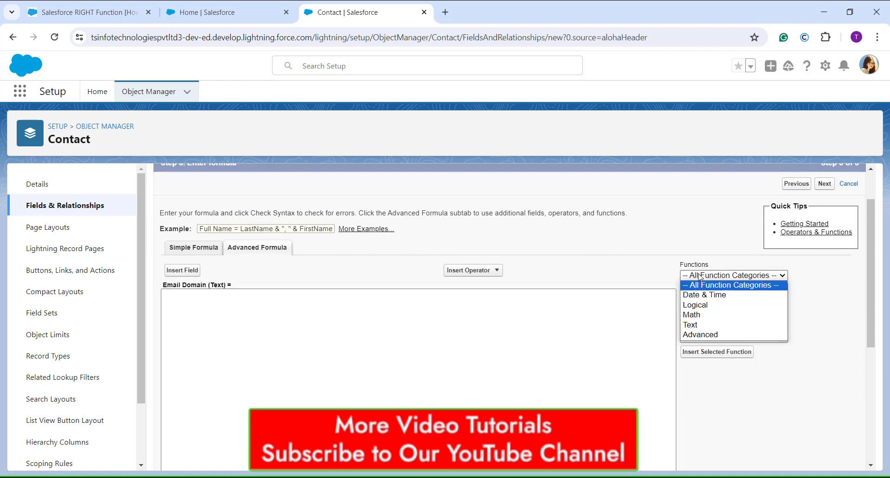
left_click(700, 325)
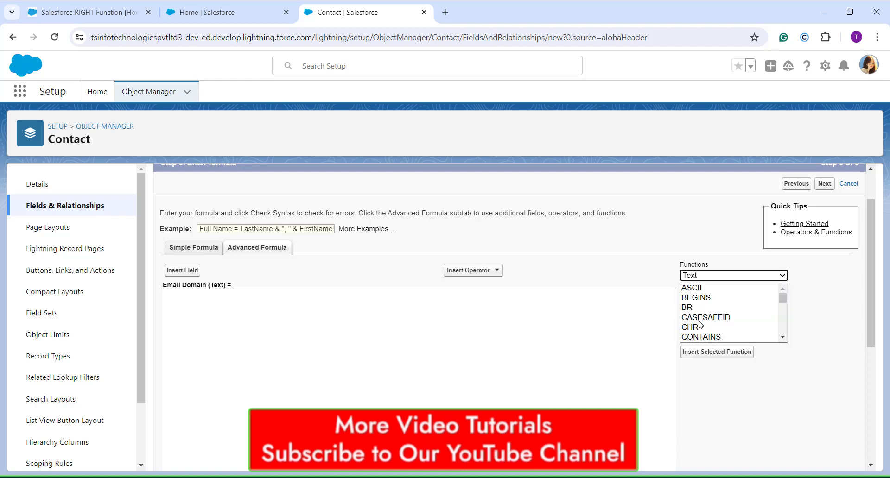
scroll(702, 317, "down", 4)
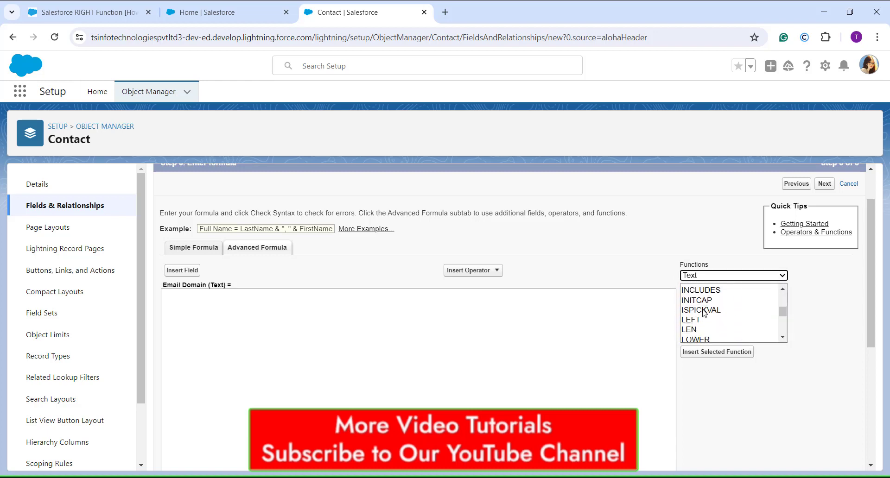
scroll(703, 316, "down", 2)
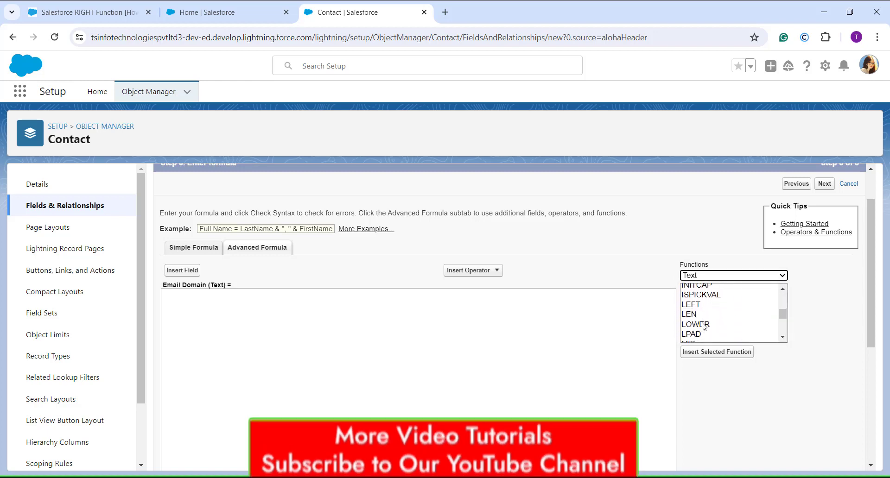
scroll(702, 325, "down", 1)
left_click(693, 326)
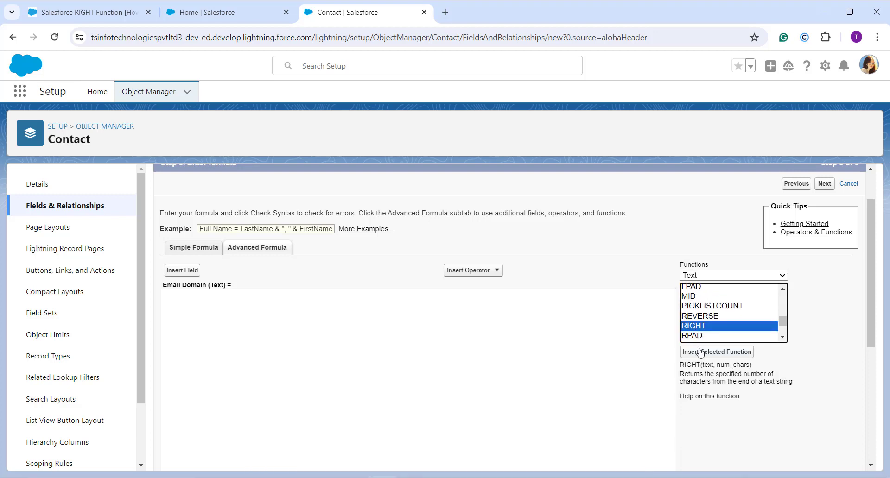
left_click(699, 355)
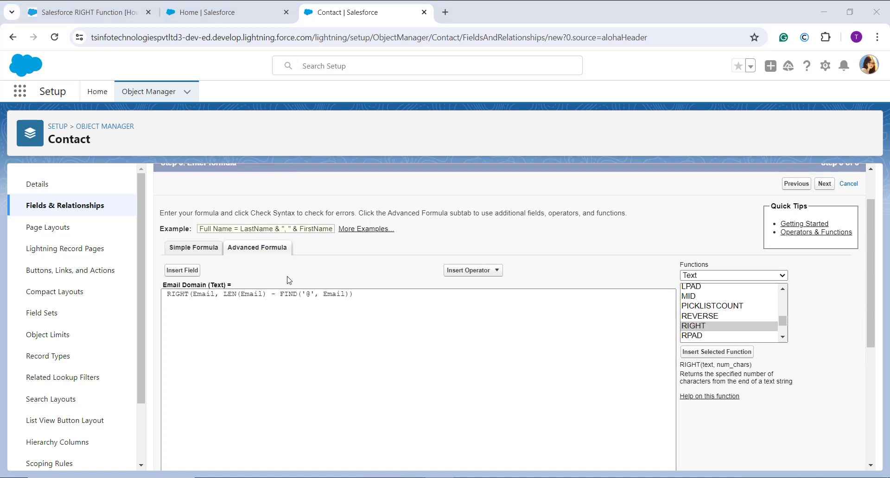
Step: Complete the formula as RIGHT(Email, LEN(Email) - FIND('@', Email)) and check its syntax
scroll(288, 280, "down", 2)
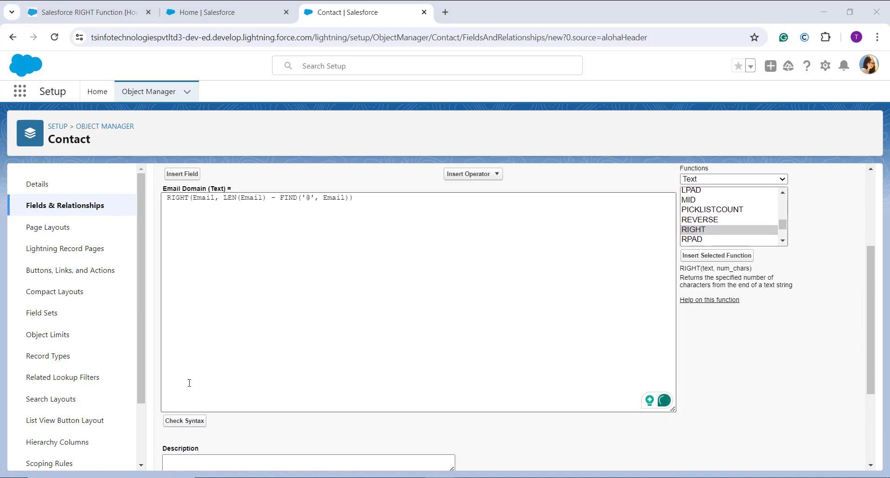
left_click(175, 422)
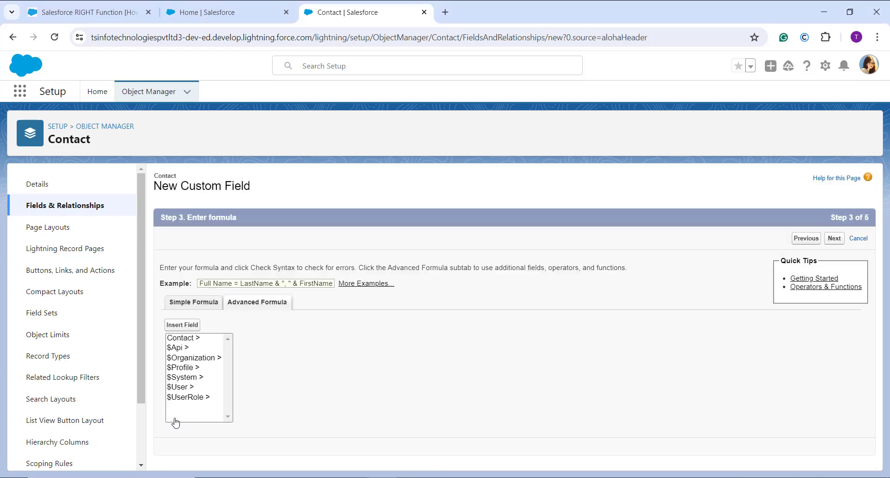
scroll(175, 423, "down", 4)
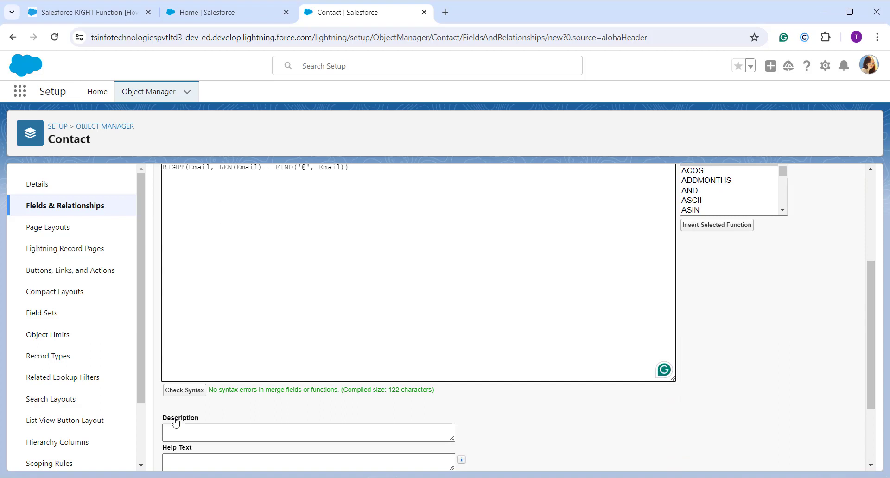
scroll(175, 423, "up", 1)
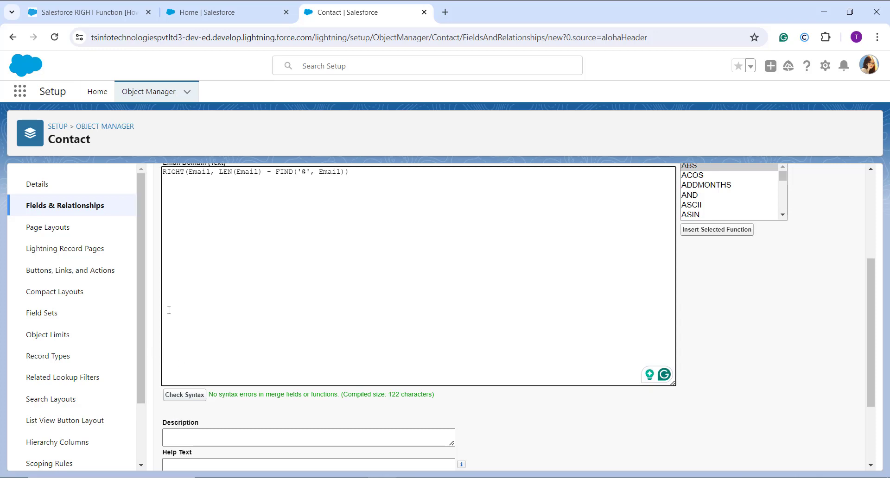
scroll(181, 285, "down", 2)
scroll(180, 285, "up", 5)
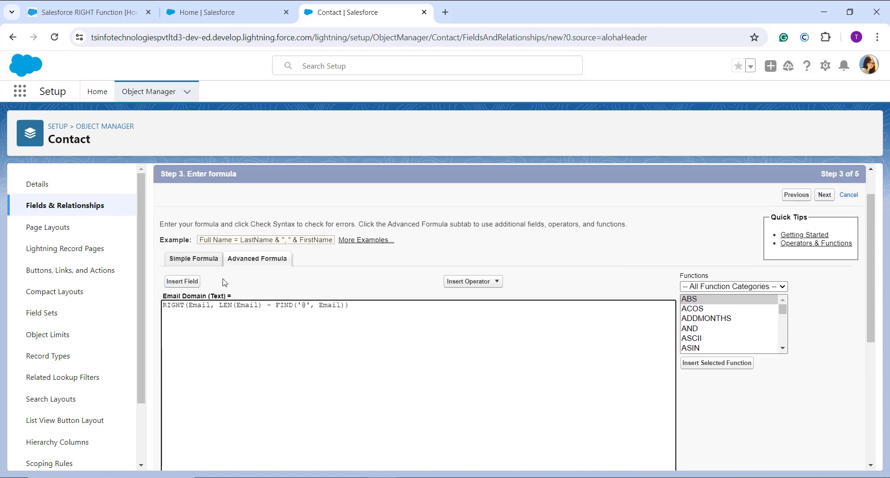
Step: Accept the default field-level security and page layouts for the Email Domain field and save it
left_click(831, 194)
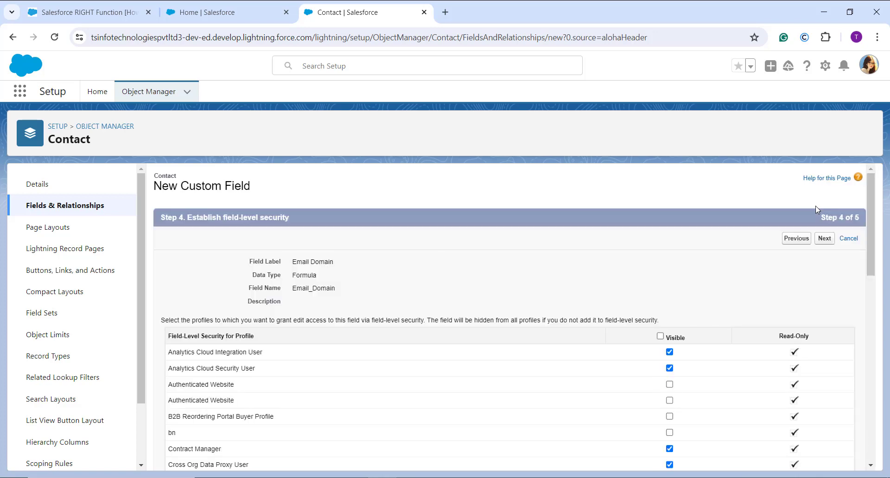
left_click(824, 239)
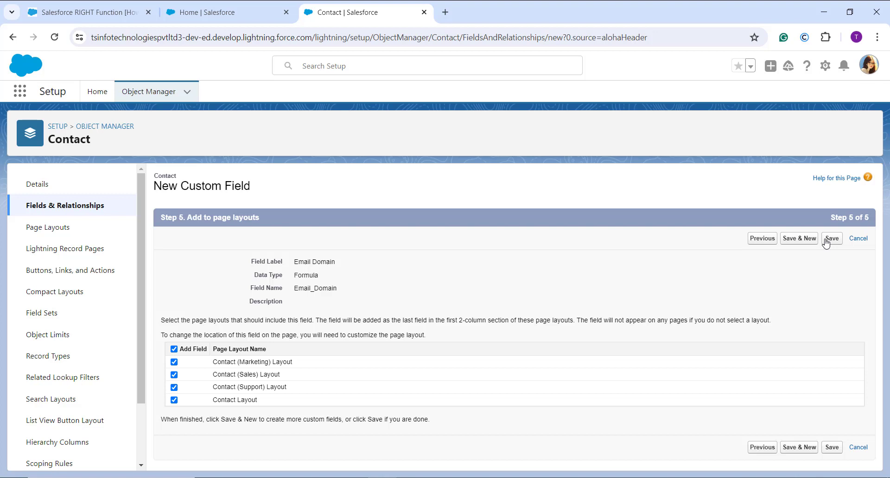
left_click(825, 239)
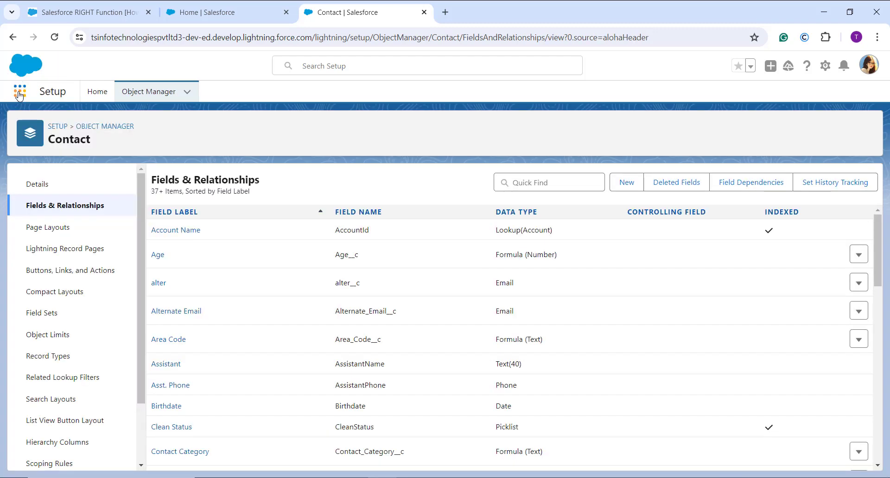
Step: Search the apps and items for "cont" and open the Contacts list
left_click(56, 96)
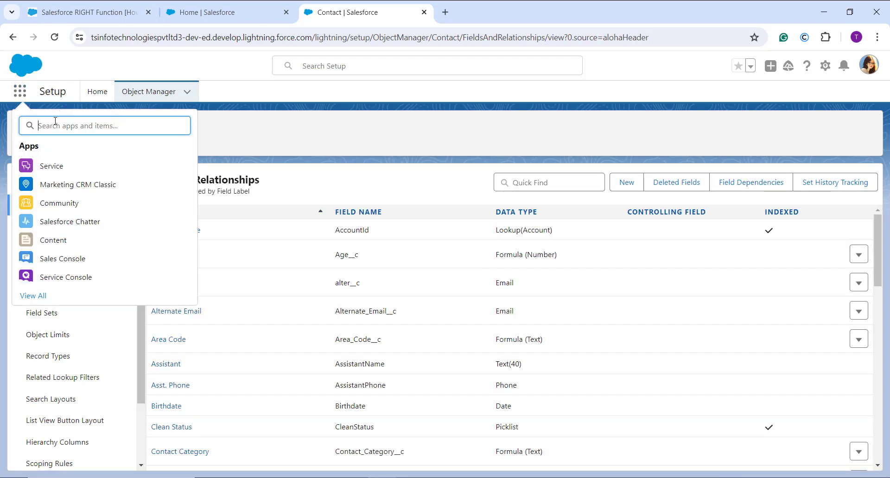
type("con")
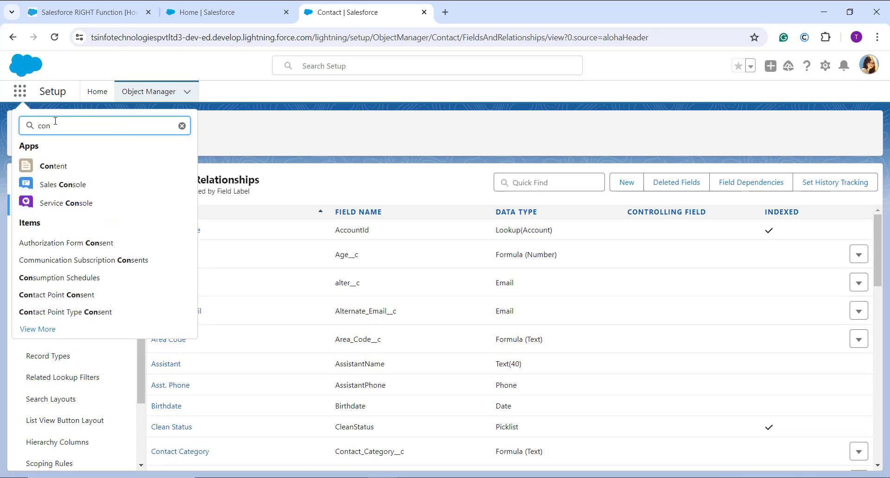
type("ts")
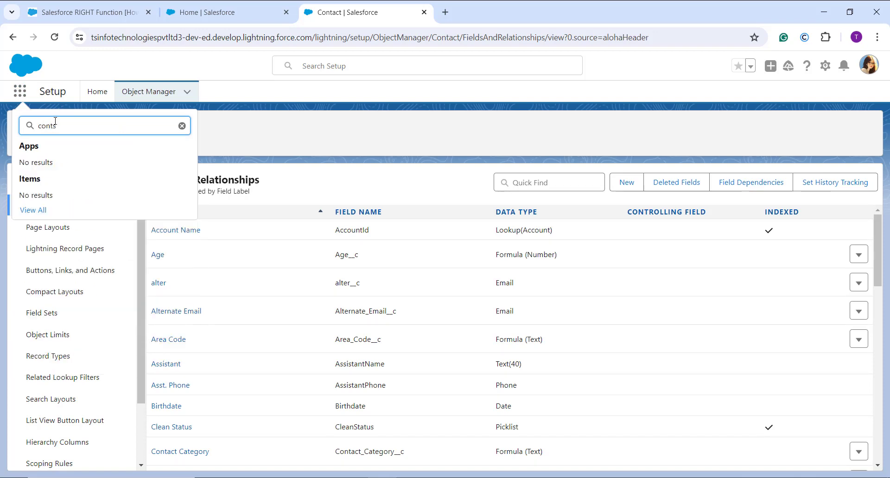
key("BackSpace")
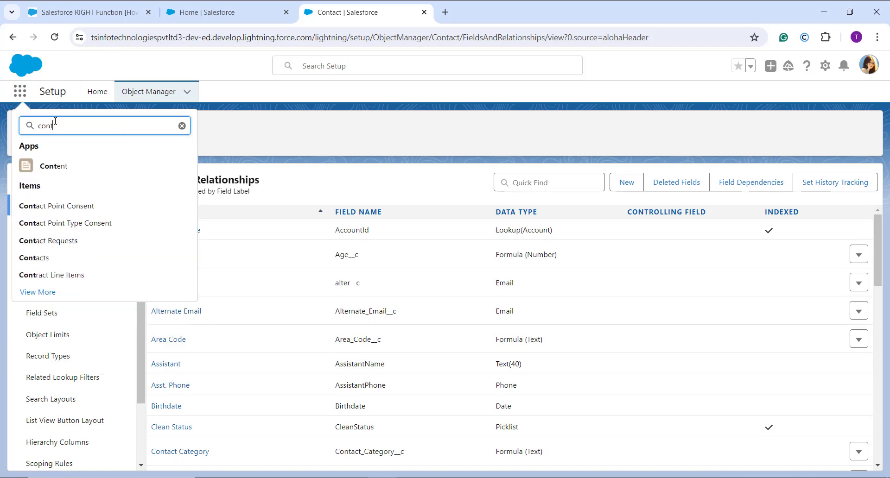
left_click(36, 258)
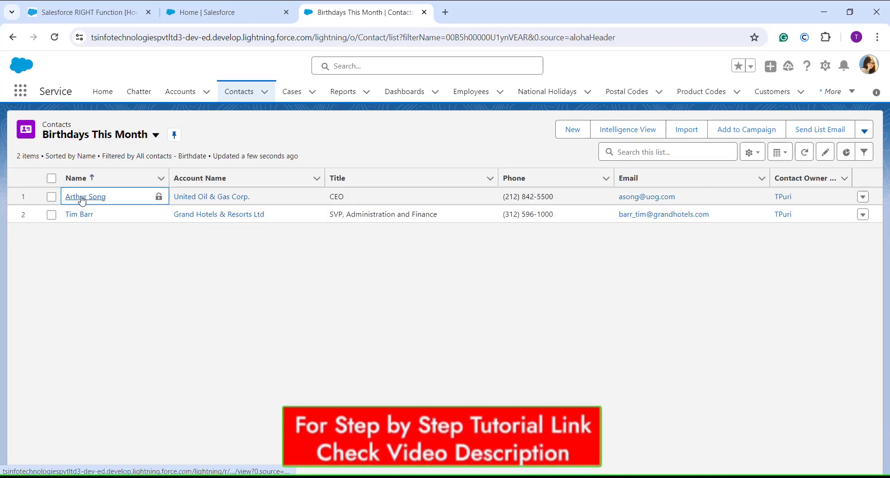
Step: Open the details of the United Oil & Gas Corp. contact and examine its Email and Email Domain fields
left_click(82, 198)
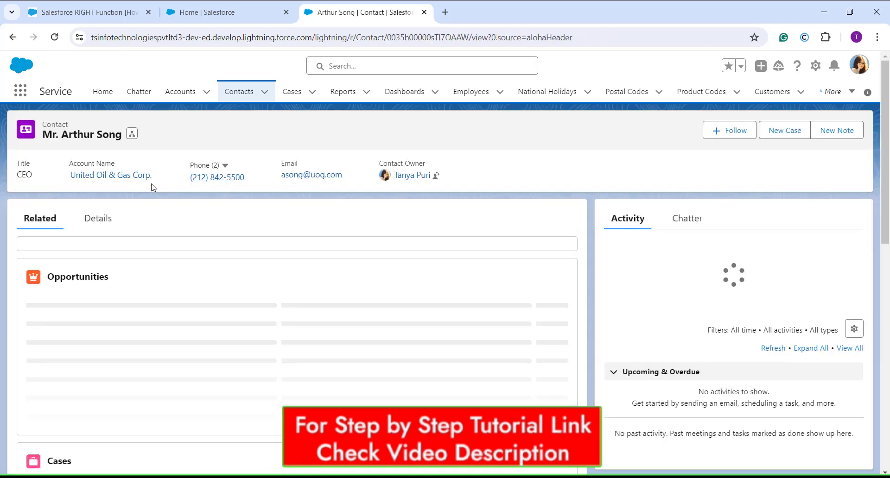
left_click(97, 222)
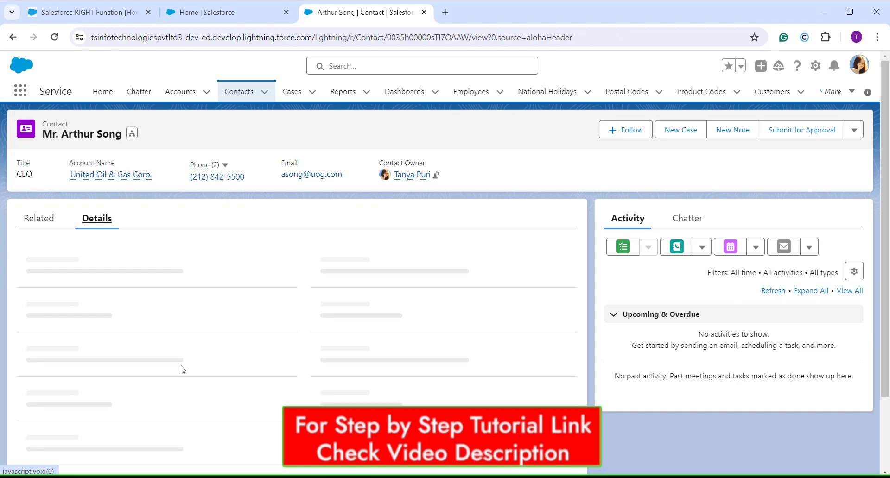
scroll(182, 369, "down", 2)
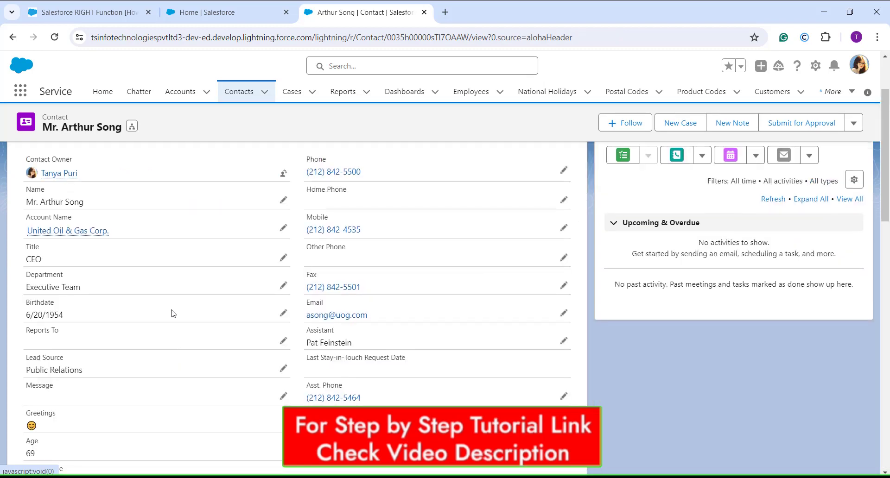
scroll(173, 310, "down", 2)
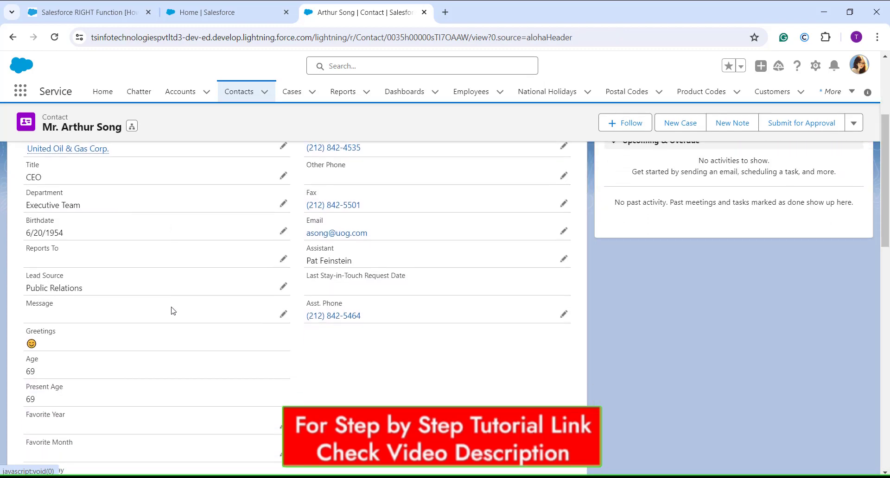
scroll(173, 311, "up", 2)
scroll(342, 335, "down", 3)
scroll(342, 334, "down", 10)
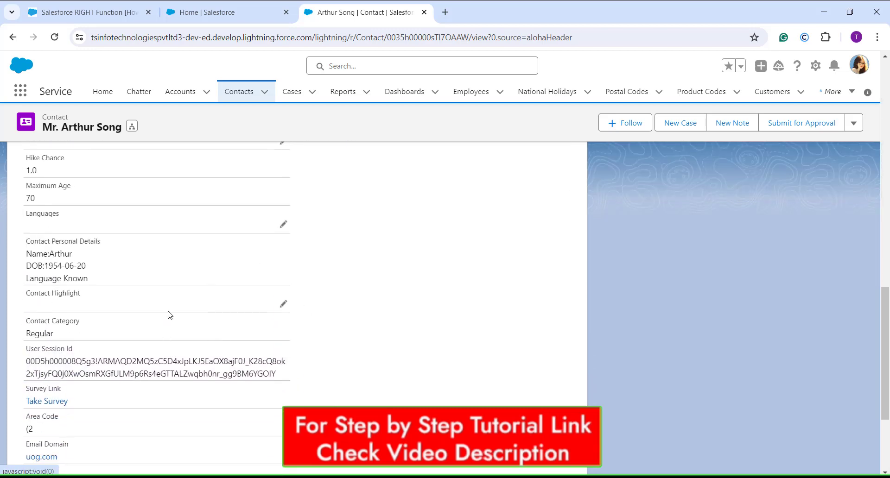
scroll(169, 315, "down", 3)
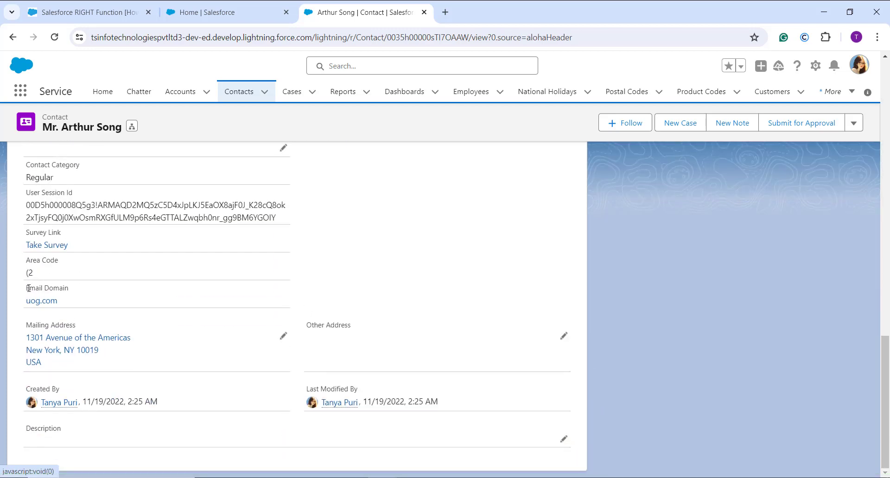
left_click_drag(30, 287, 69, 289)
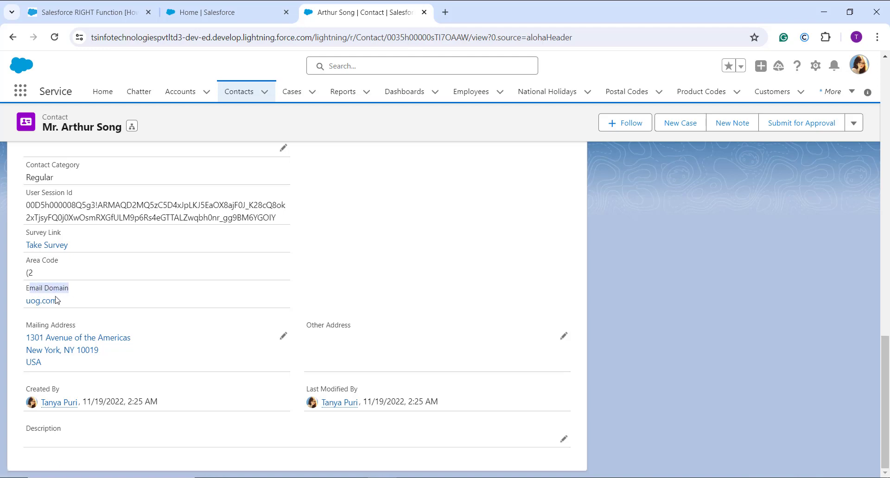
scroll(239, 262, "up", 20)
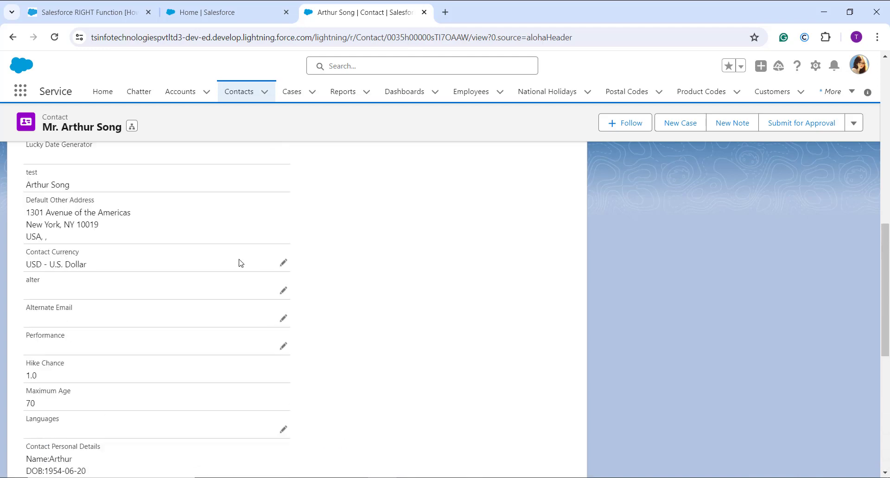
Step: Switch the org from Lightning Experience to Salesforce Classic
scroll(238, 262, "down", 1)
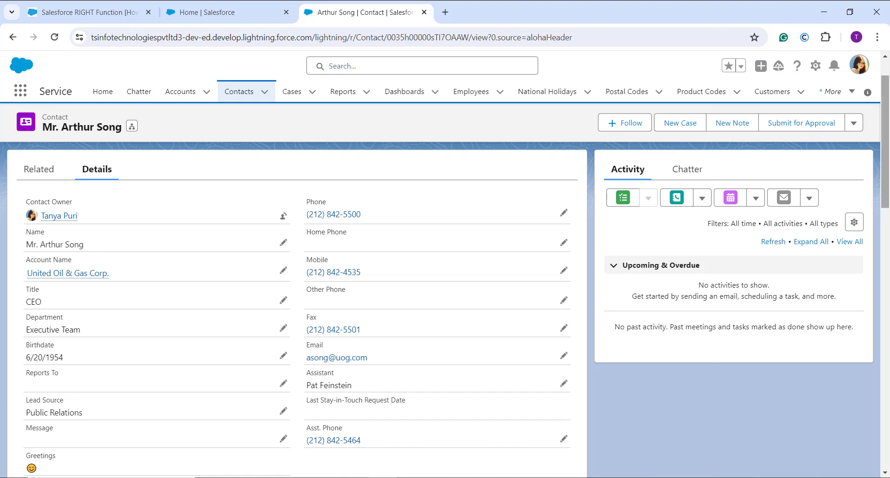
left_click(866, 67)
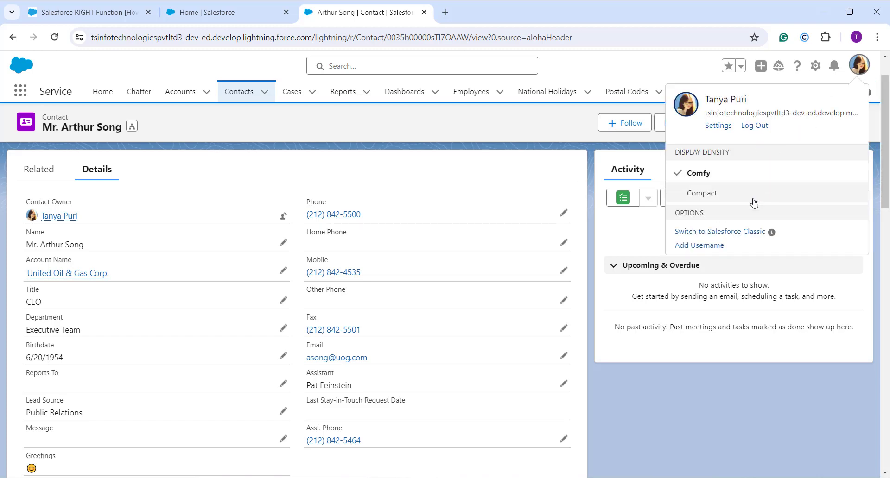
left_click(742, 231)
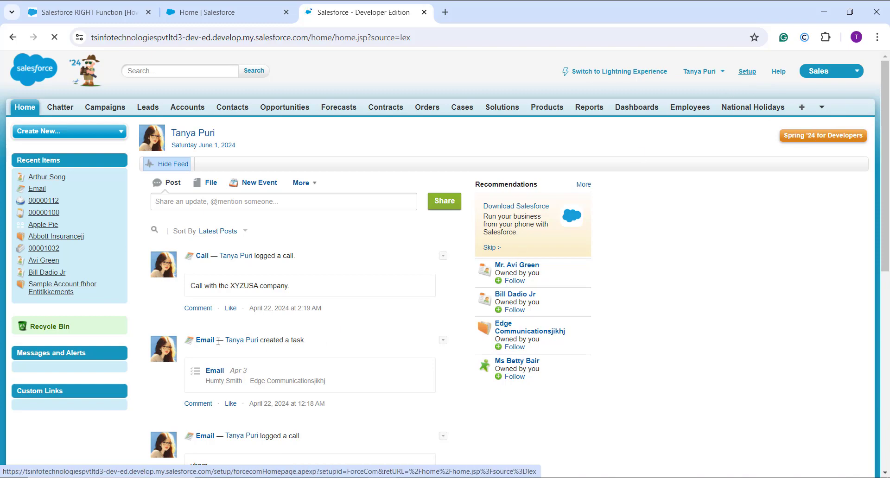
Step: Open Setup and go to the custom fields and relationships of the Orders object under Customize
scroll(126, 338, "down", 10)
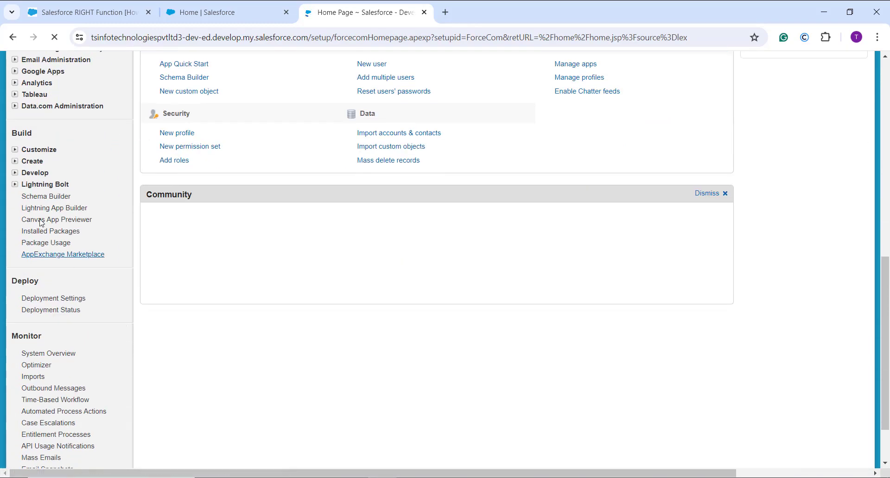
left_click(15, 150)
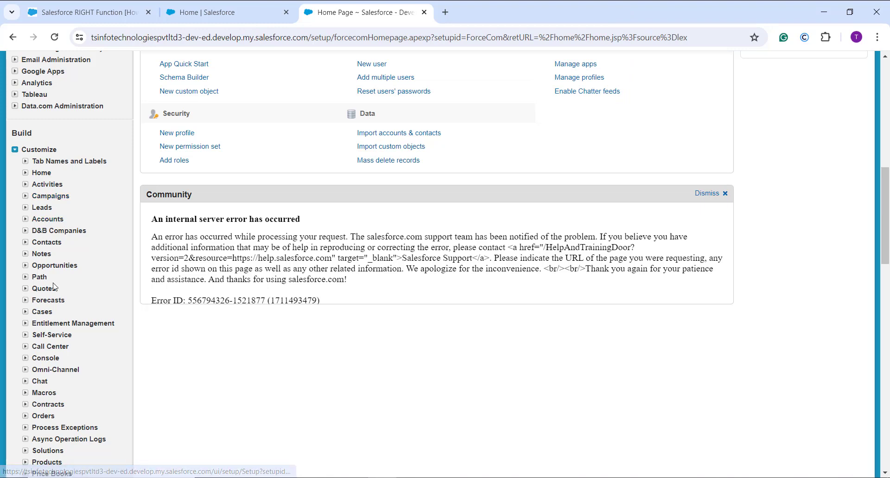
scroll(42, 222, "down", 2)
scroll(33, 315, "down", 1)
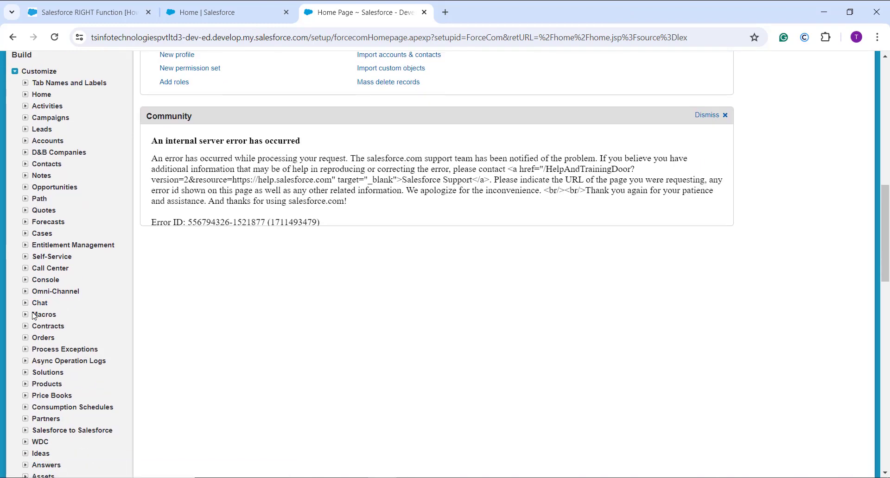
left_click(25, 335)
scroll(51, 287, "down", 3)
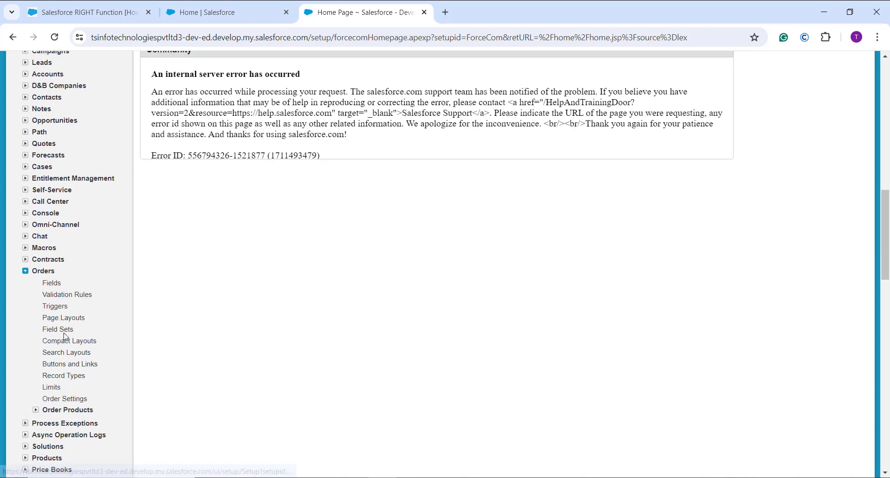
left_click(48, 230)
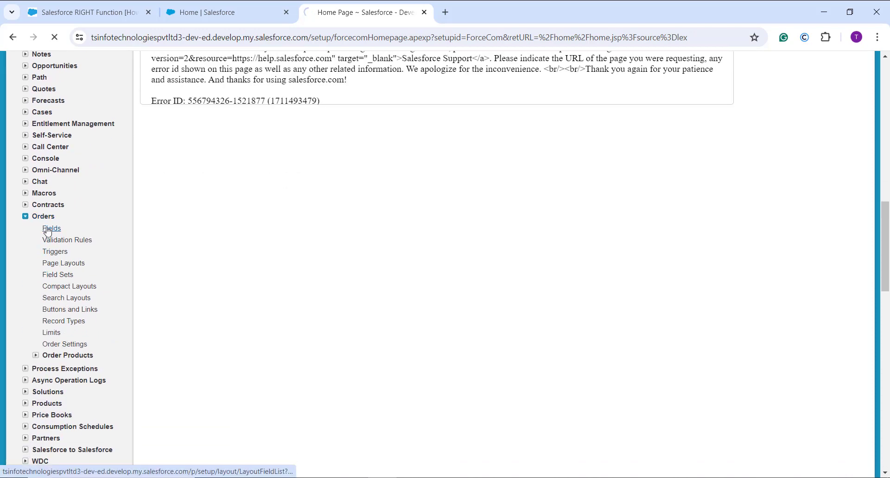
scroll(288, 205, "down", 12)
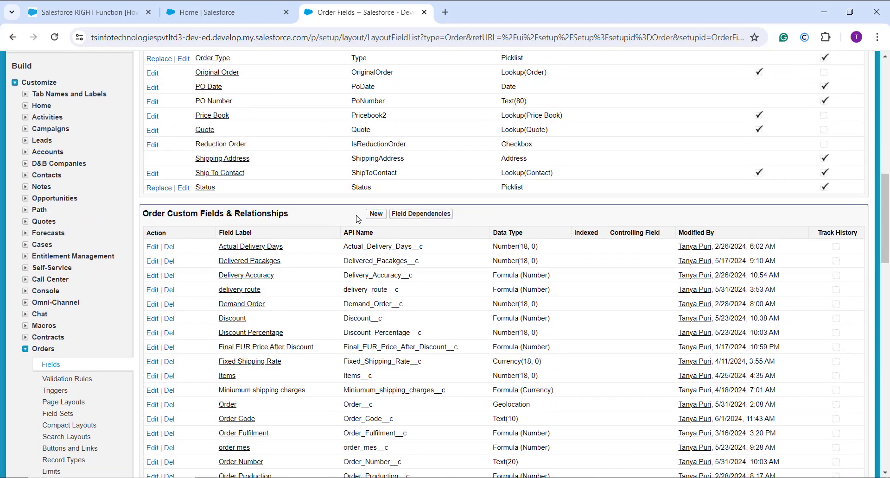
Step: Start a new custom field on the Order object with Formula as its data type
left_click(377, 214)
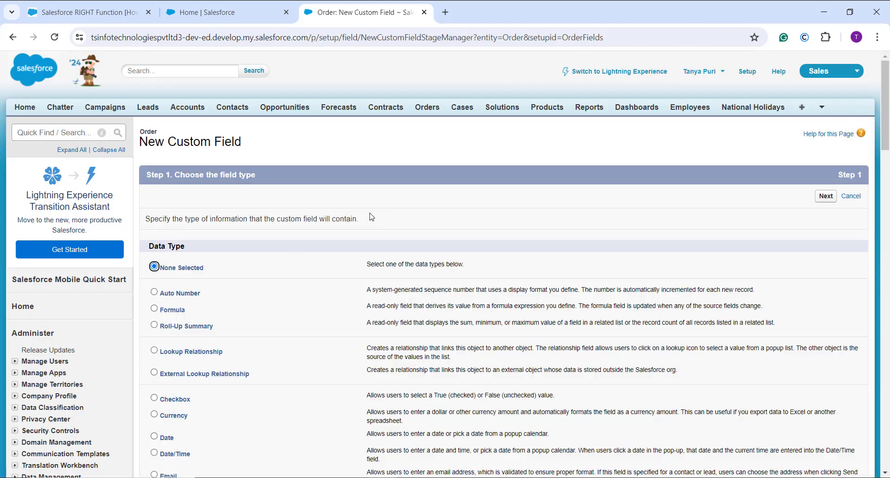
left_click(178, 310)
left_click(825, 196)
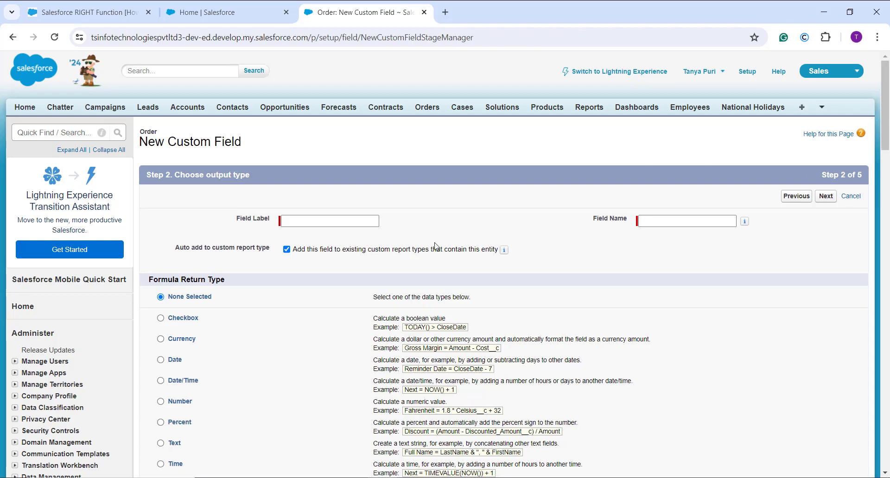
Step: Label the formula field Current Order Status, set its return type to Text and continue to the formula editor
left_click(301, 220)
type("C")
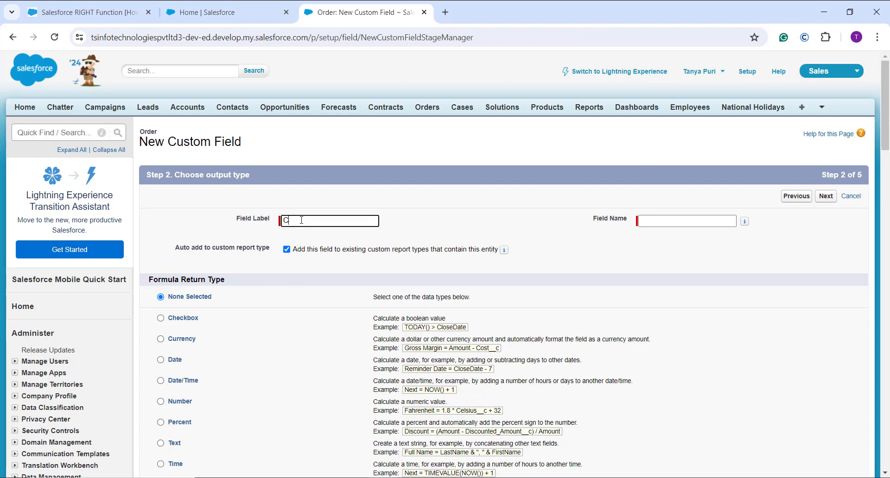
type("uurent Ordr St")
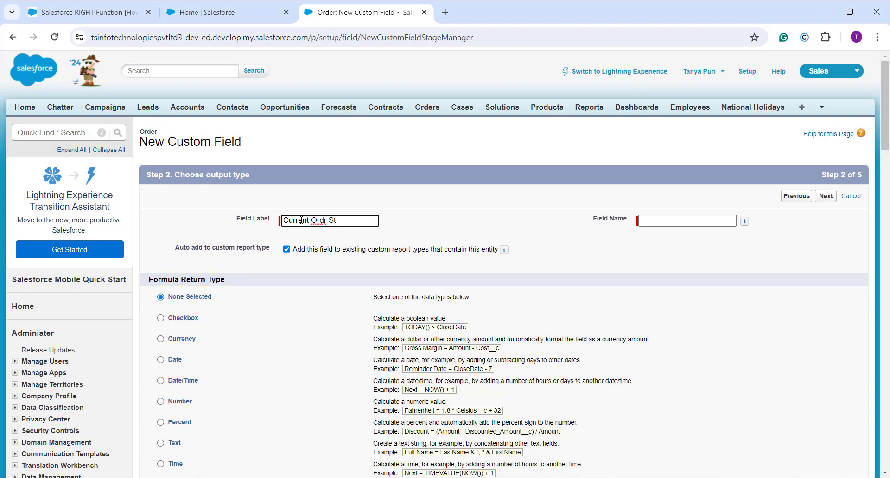
type("atus")
left_click(324, 221)
type("e")
left_click(323, 356)
scroll(322, 354, "down", 5)
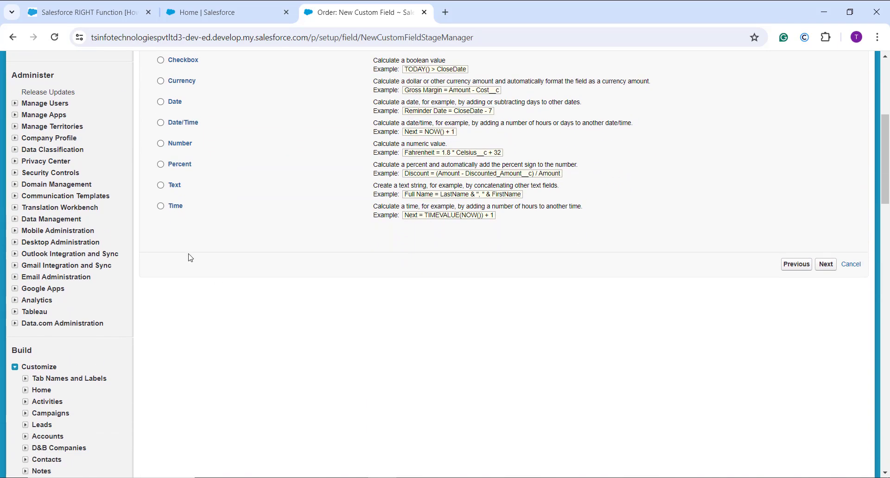
left_click(174, 185)
left_click(831, 270)
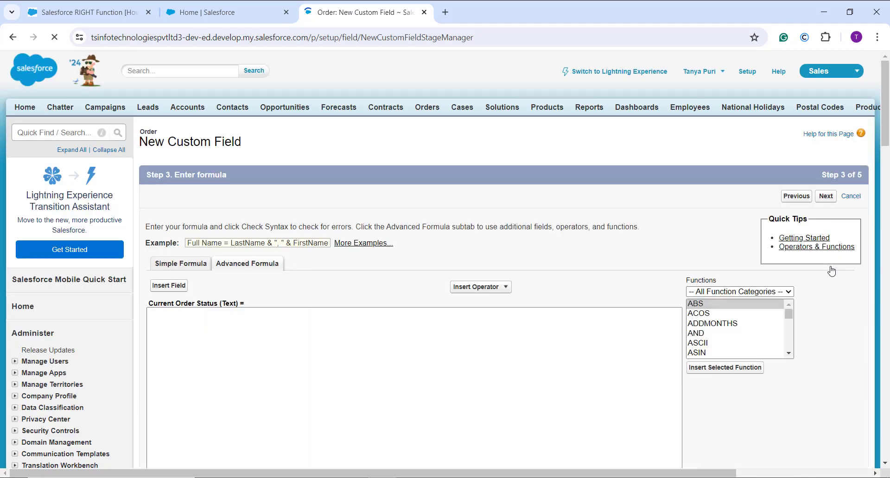
Step: Enter the formula RIGHT(Order_Code__c, 2) for Current Order Status and check its syntax
scroll(831, 271, "down", 1)
scroll(831, 271, "down", 4)
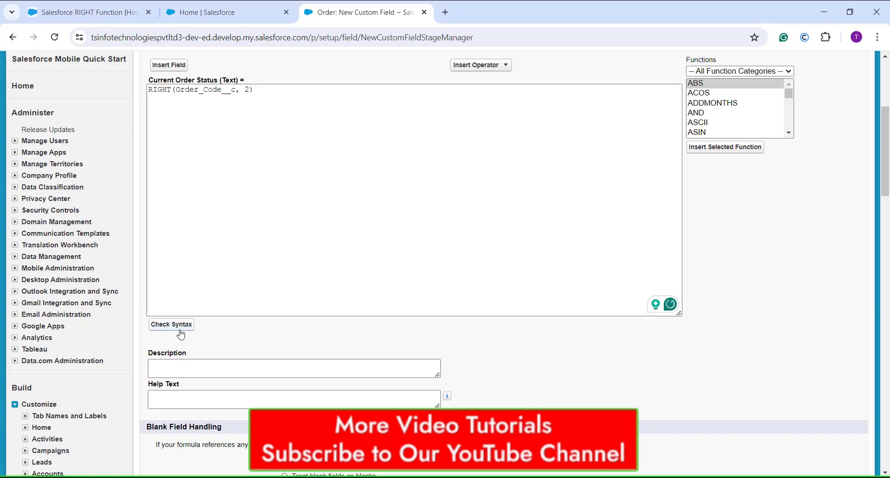
left_click(180, 328)
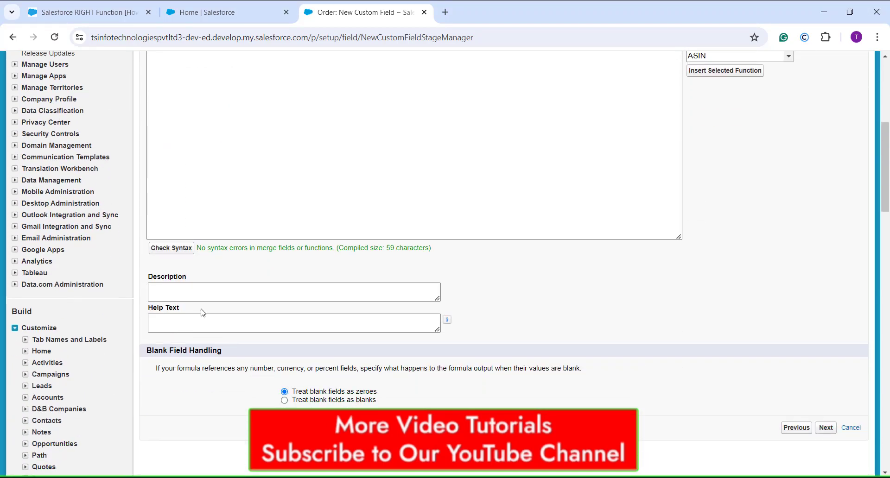
scroll(223, 296, "up", 4)
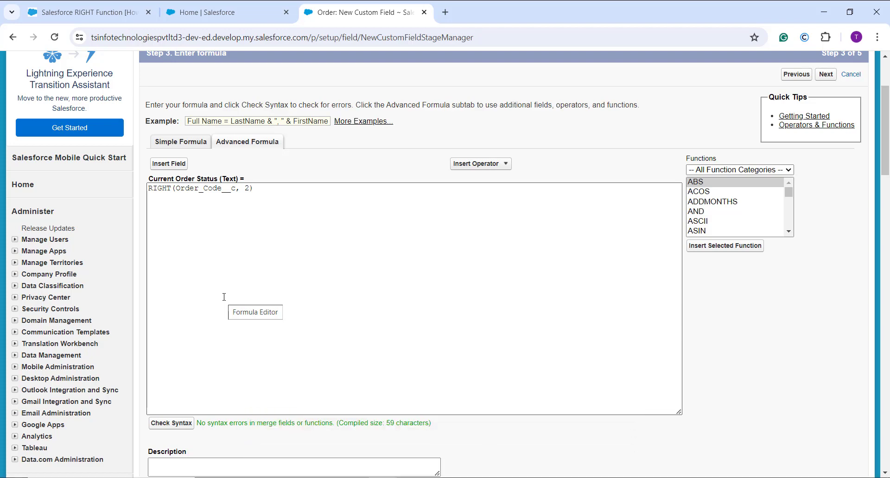
scroll(224, 296, "down", 3)
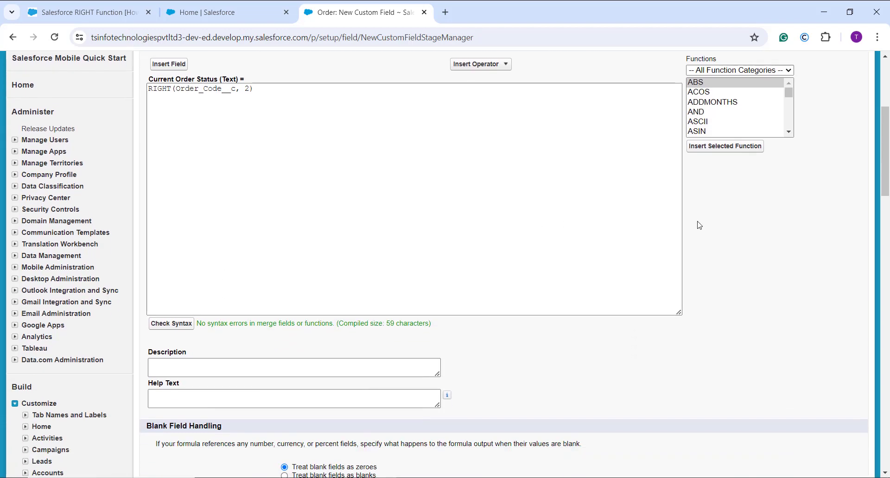
scroll(697, 224, "up", 5)
Step: Accept the default field-level security and page layout for the Current Order Status field and save it
left_click(825, 196)
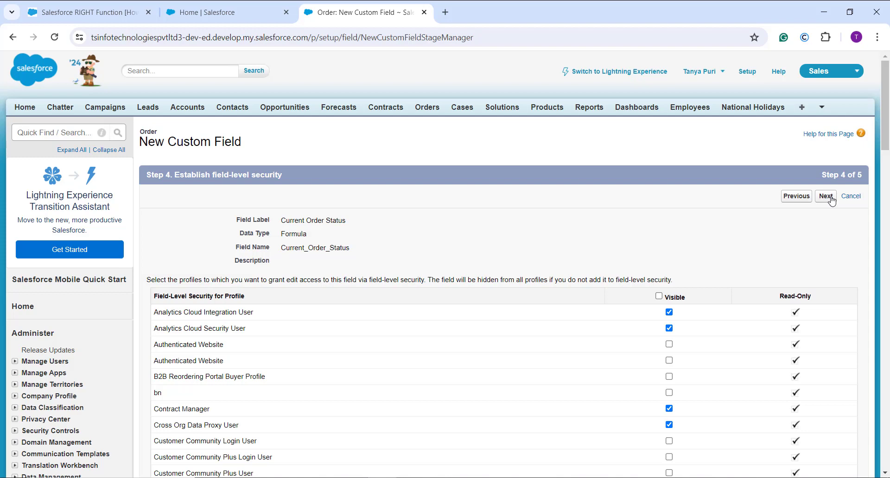
left_click(831, 200)
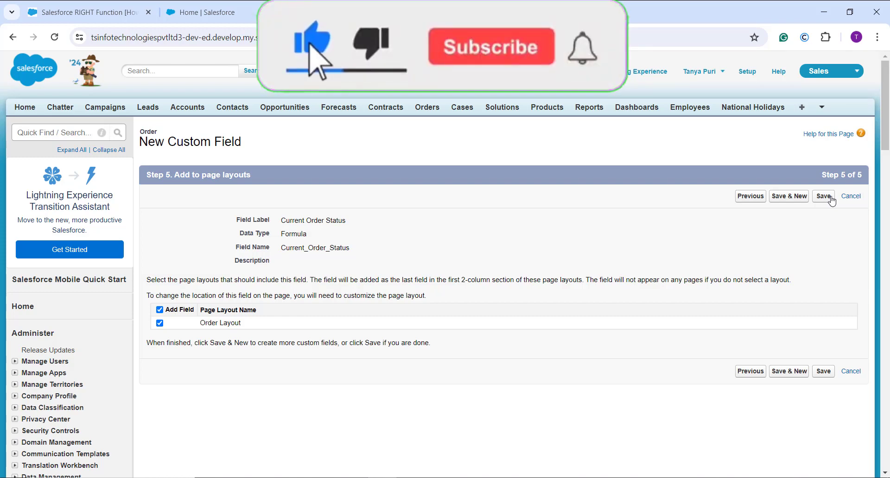
left_click(831, 199)
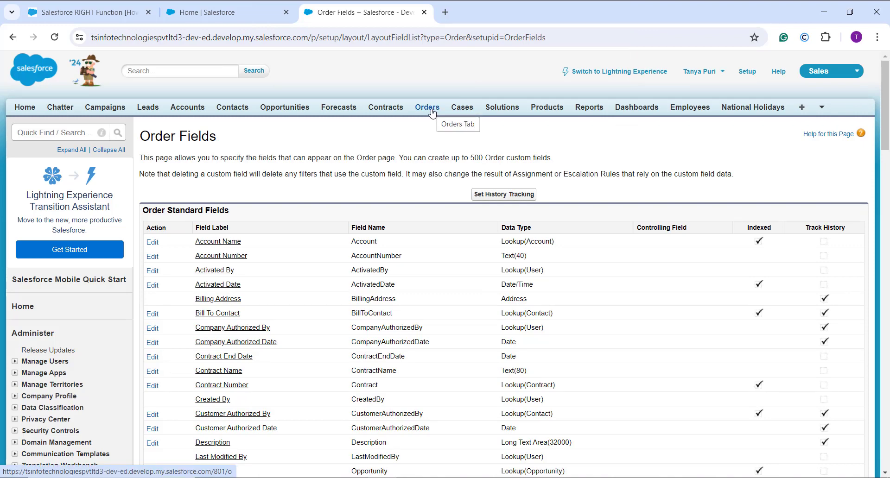
Step: Open the Abbott Insurancejj order from the recent orders and go to its Order Code field
left_click(430, 110)
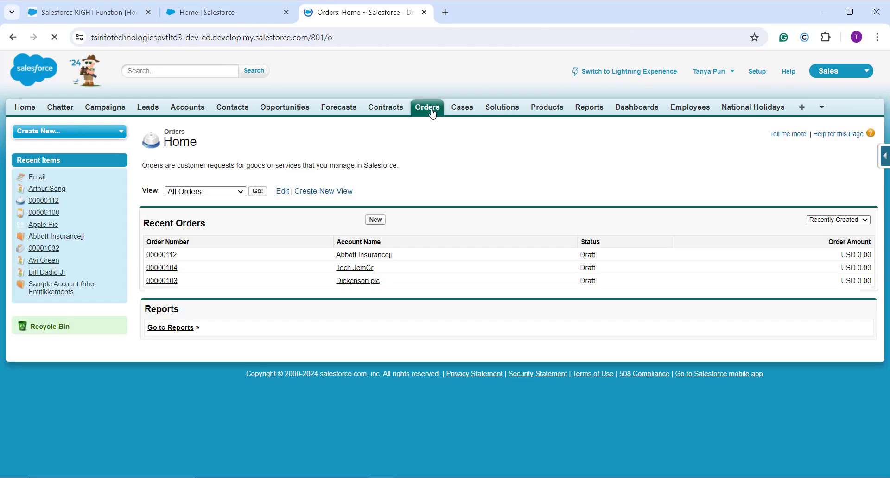
left_click(166, 257)
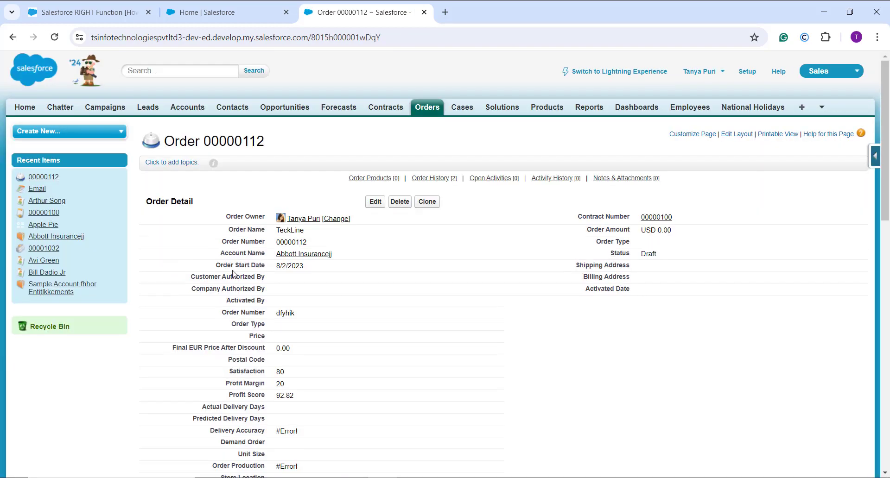
scroll(340, 314, "down", 1)
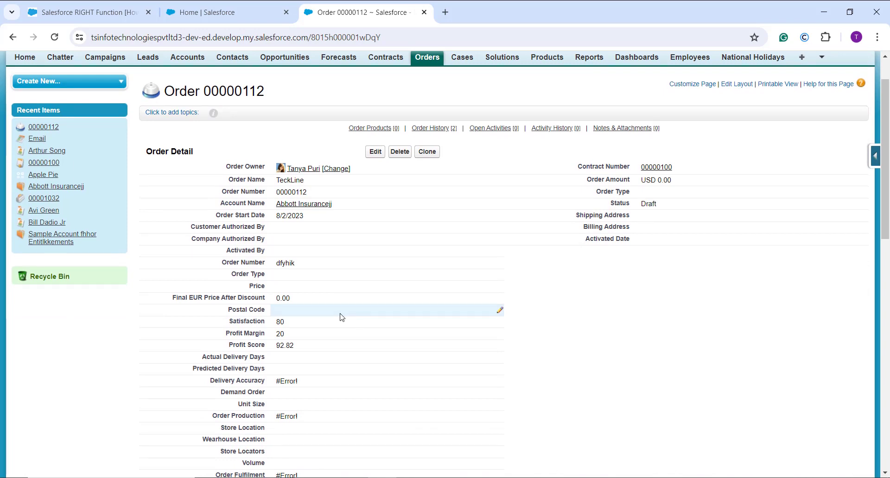
scroll(341, 317, "down", 8)
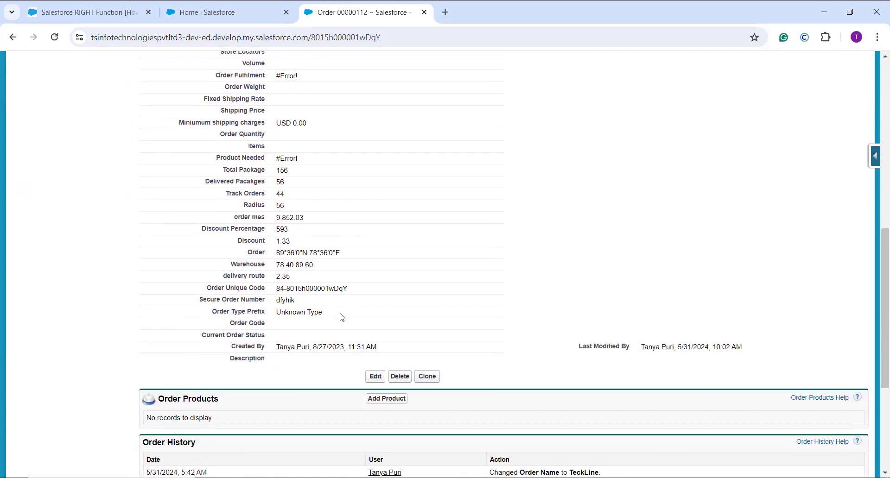
Step: Fill in the order's Order Code with a code ending in PS and save the record
double_click(306, 314)
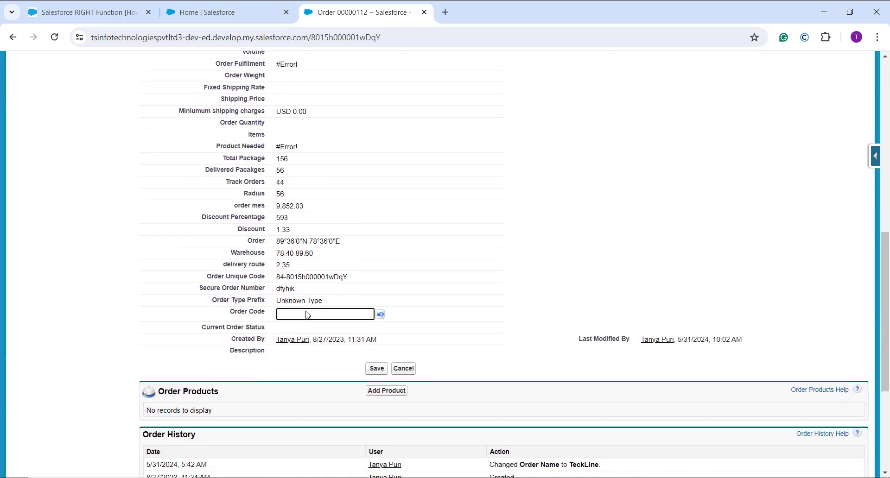
type("ORD")
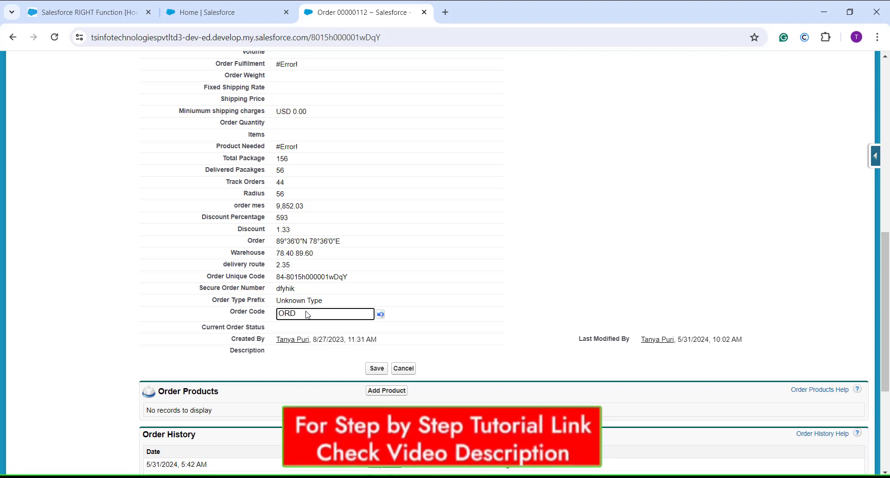
type("12345PS")
left_click(385, 374)
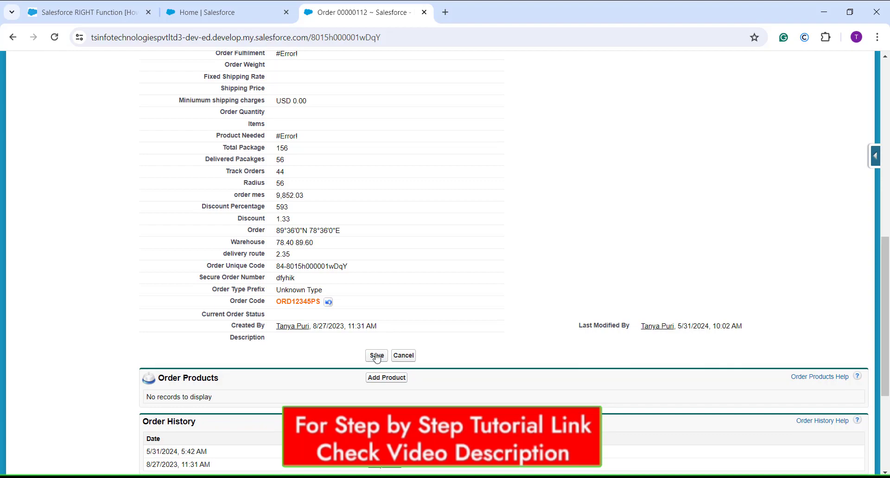
left_click(376, 356)
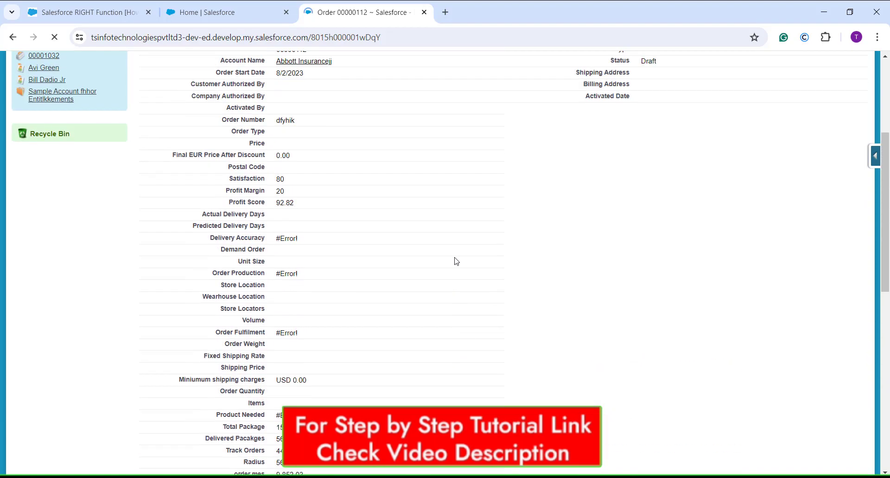
Step: Examine the Order Code and Current Order Status fields on the saved order
scroll(457, 243, "down", 10)
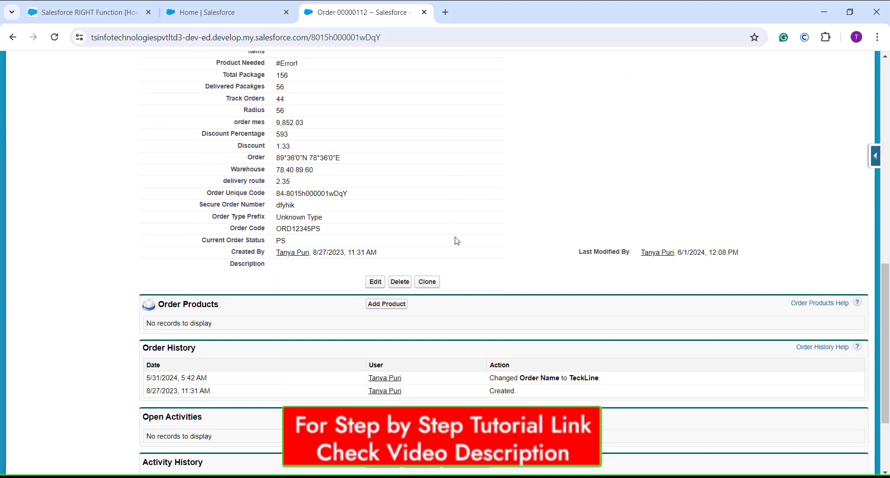
scroll(457, 241, "down", 2)
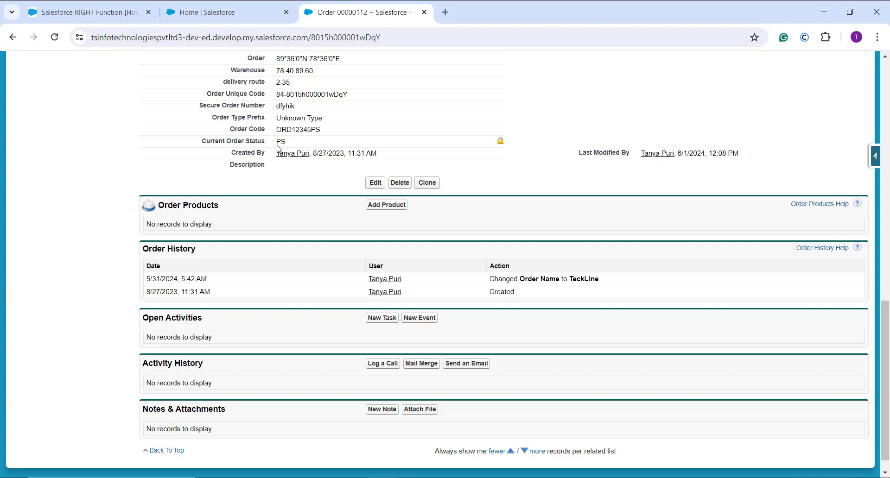
scroll(278, 149, "up", 15)
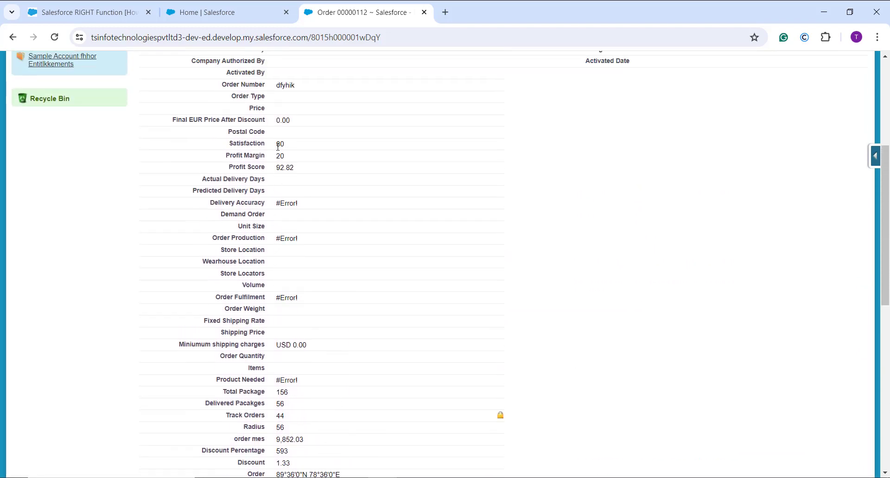
scroll(277, 147, "up", 1)
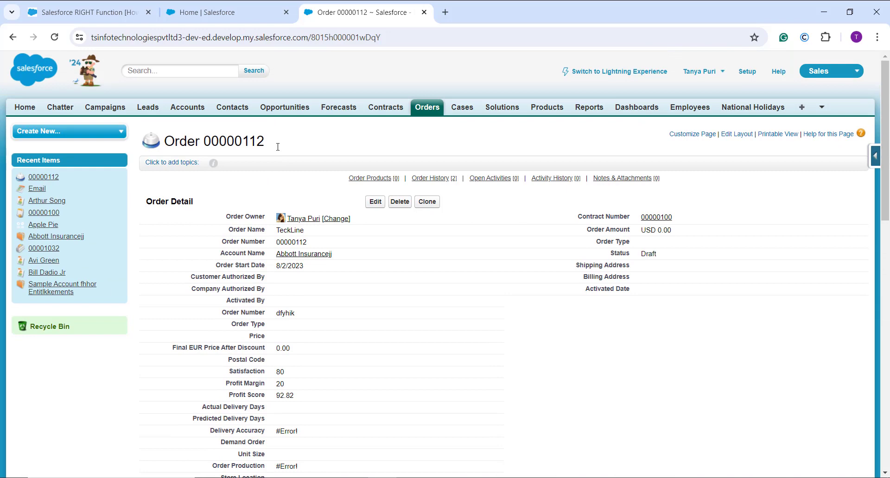